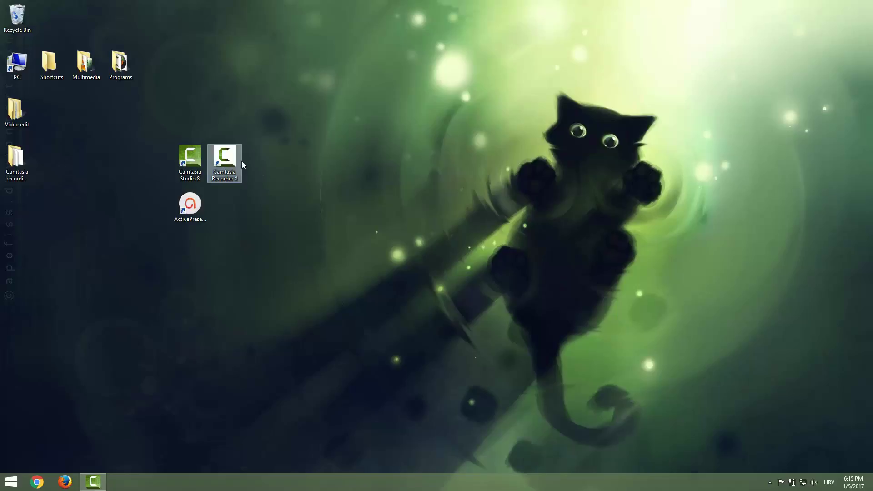
Launch Camtasia Recorder 8 from its desktop shortcut.
left_click(225, 159)
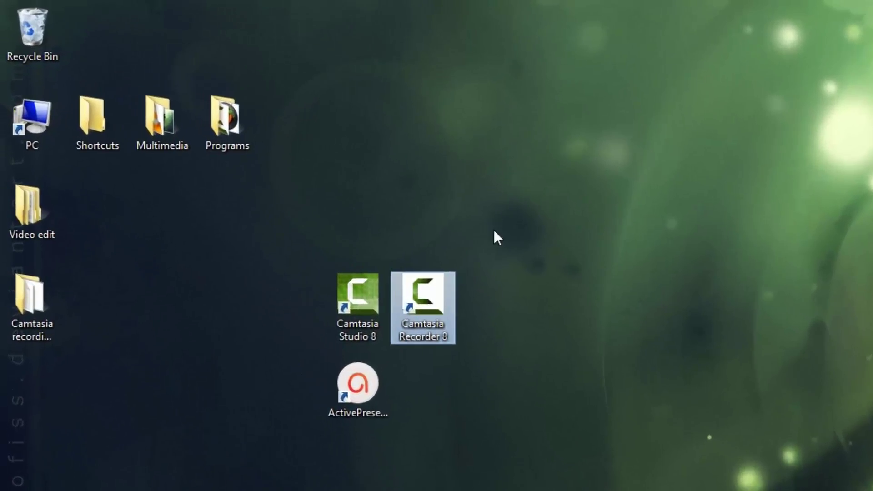
double_click(430, 317)
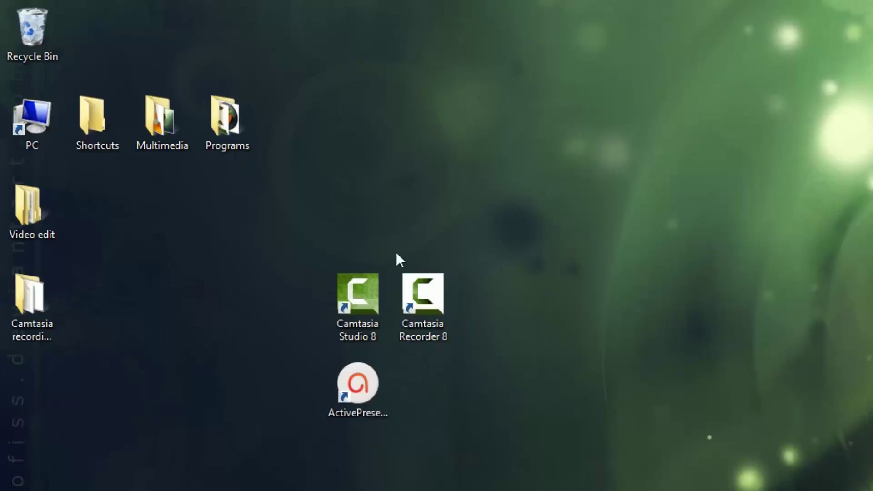
double_click(361, 298)
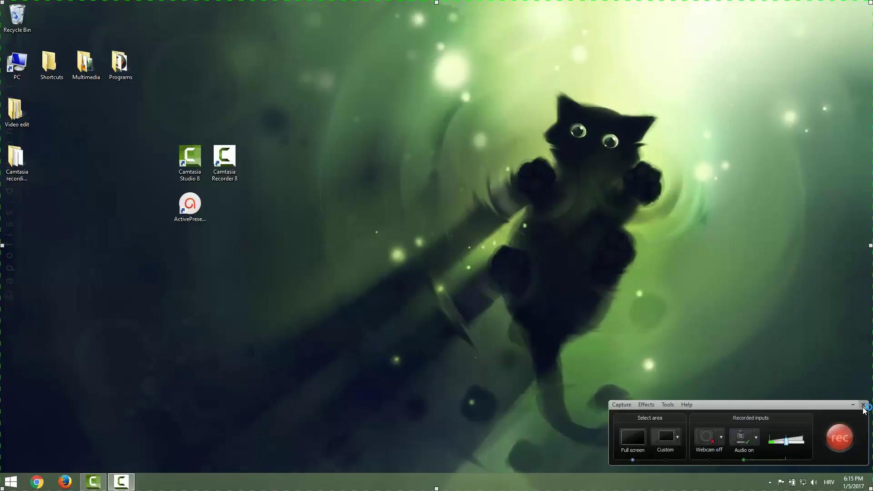
left_click(862, 404)
double_click(221, 166)
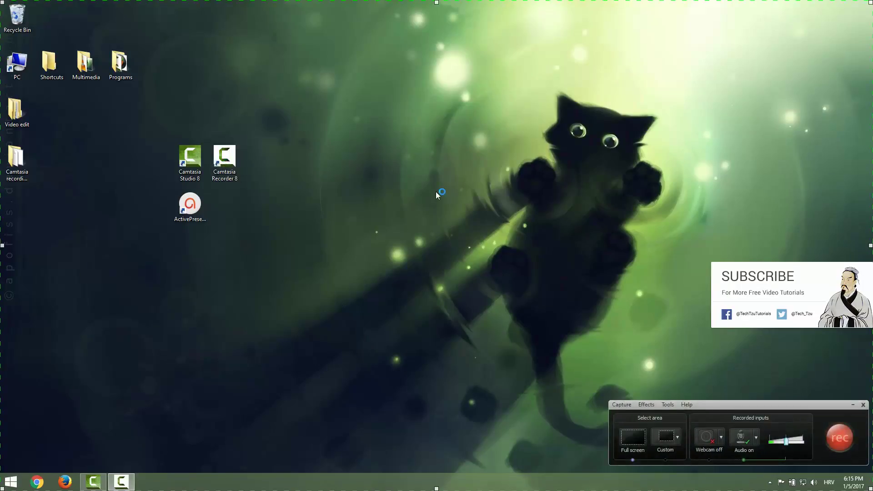
left_click_drag(765, 414, 590, 127)
left_click_drag(1, 1, 305, 43)
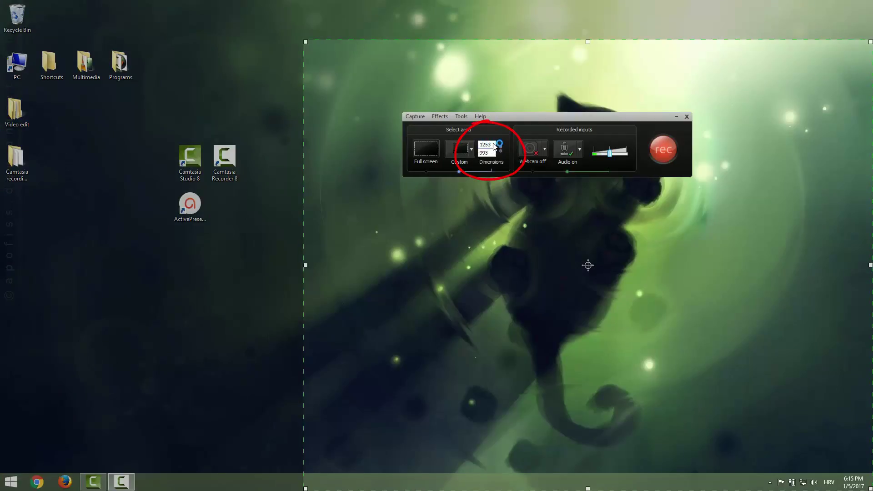
left_click_drag(307, 42, 80, 15)
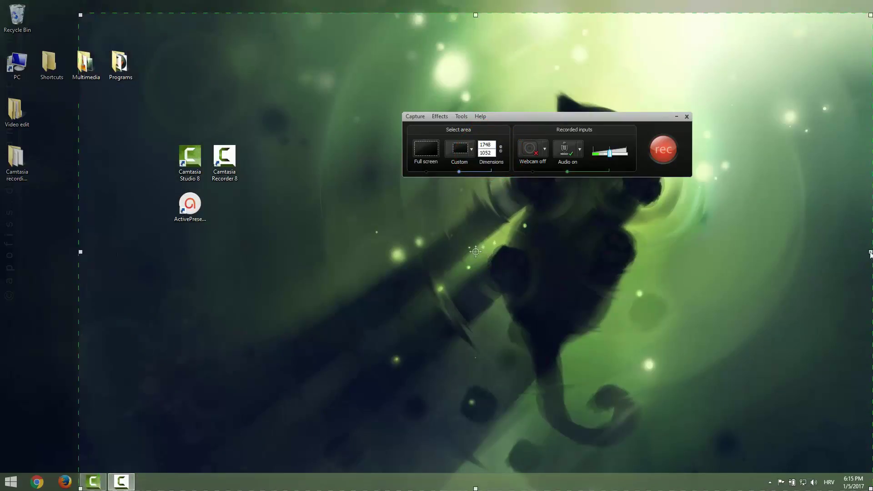
left_click_drag(869, 251, 319, 230)
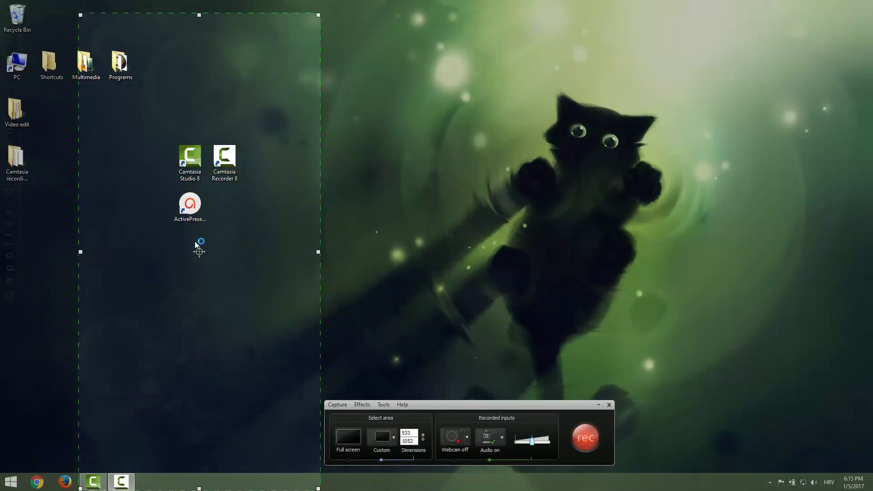
left_click_drag(199, 252, 219, 244)
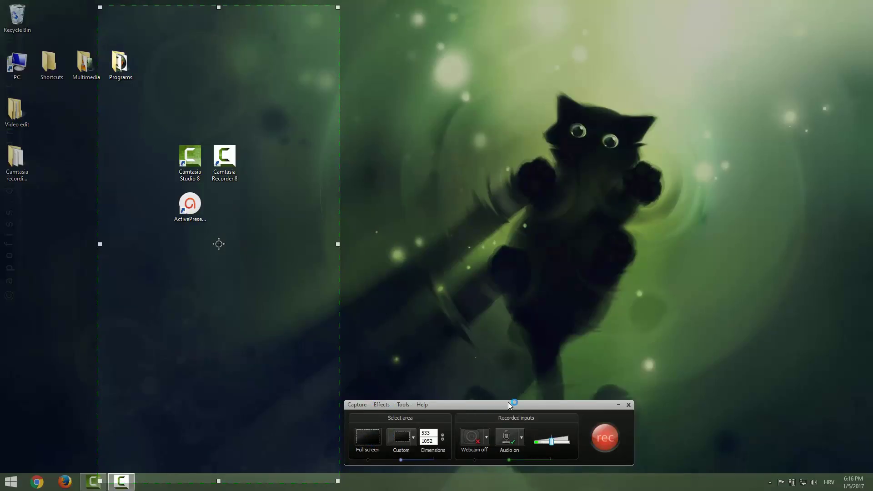
left_click(367, 436)
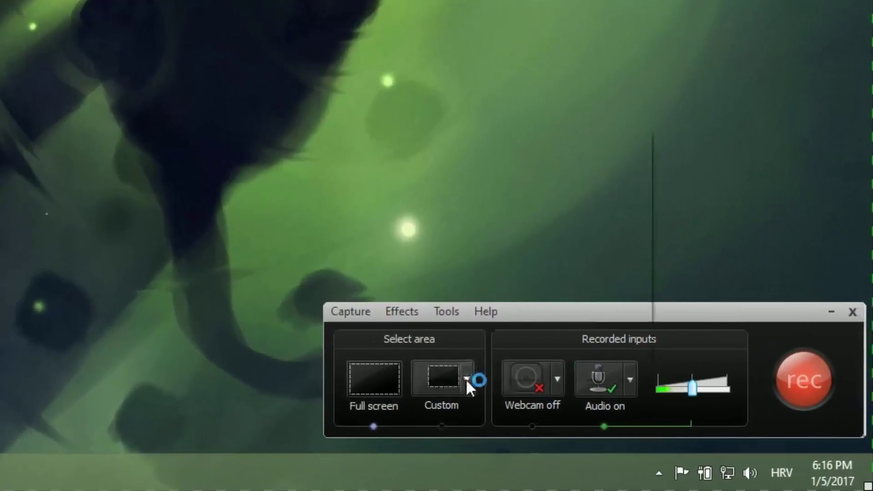
left_click(467, 380)
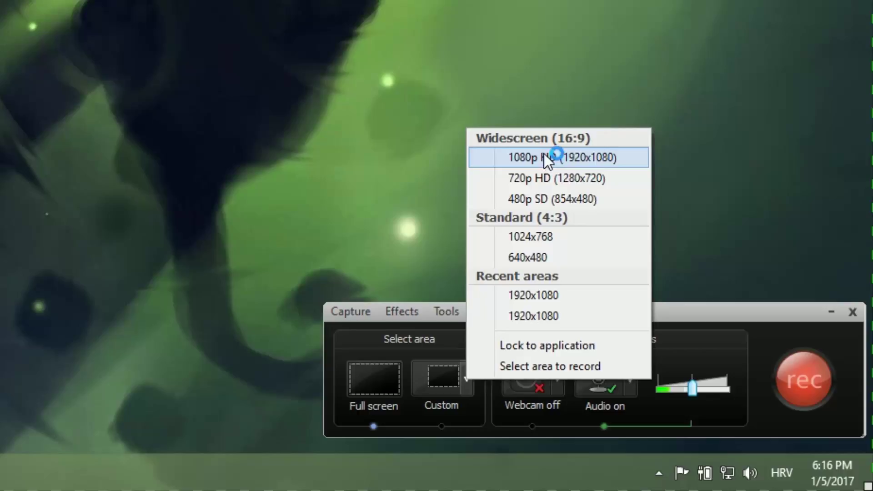
left_click(575, 160)
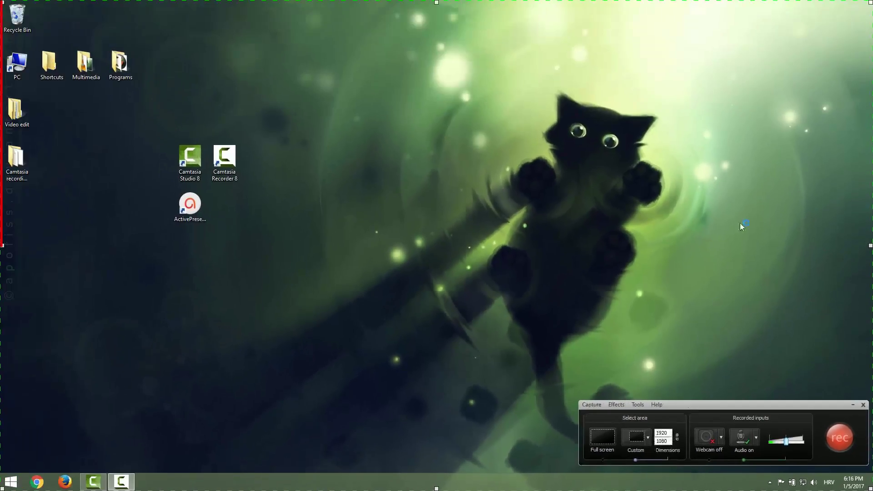
left_click(603, 440)
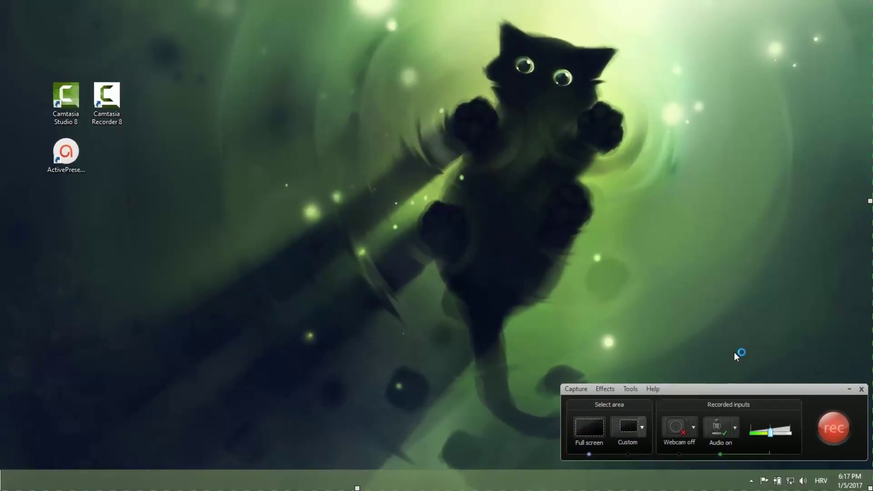
left_click(641, 427)
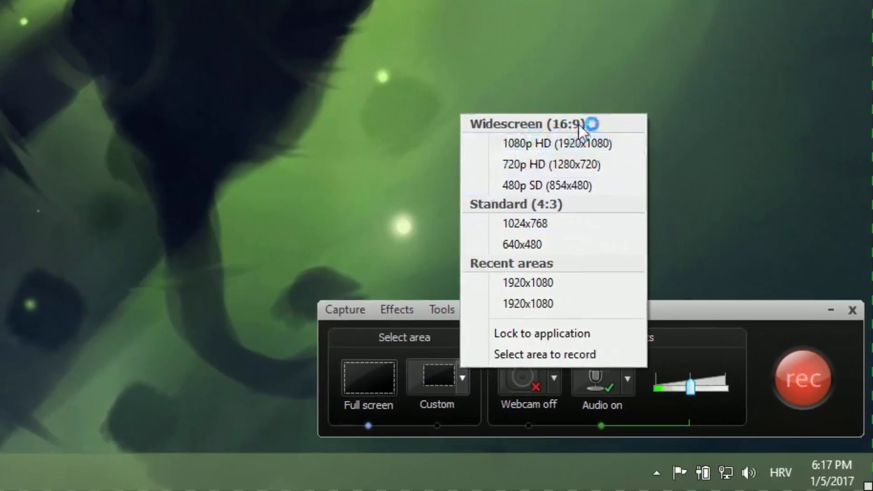
left_click(584, 144)
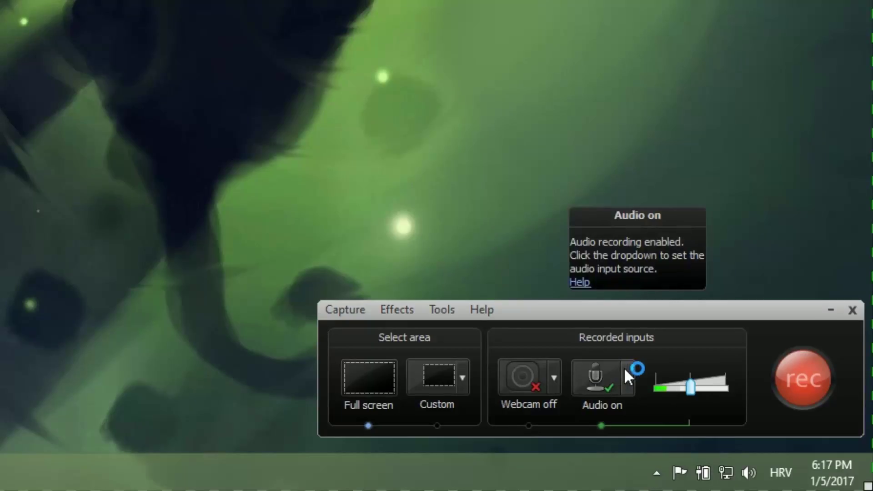
Toggle audio recording off and back on, and turn off microphone recording.
left_click(605, 378)
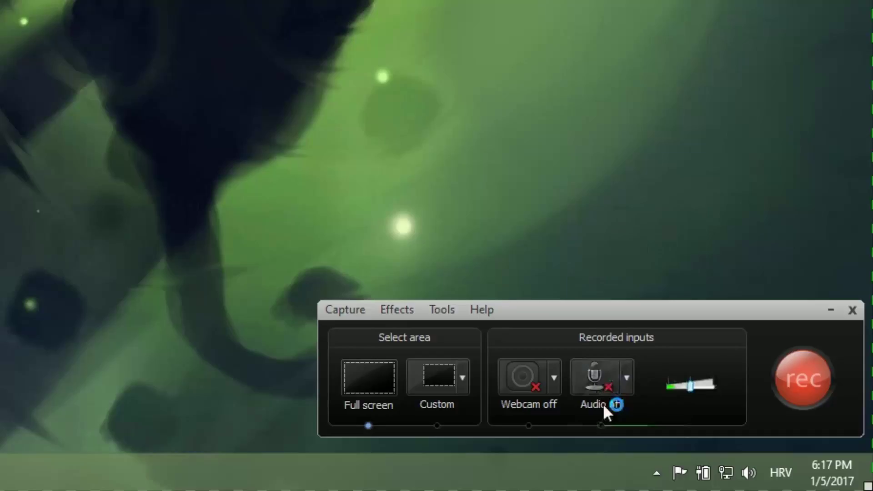
left_click(692, 376)
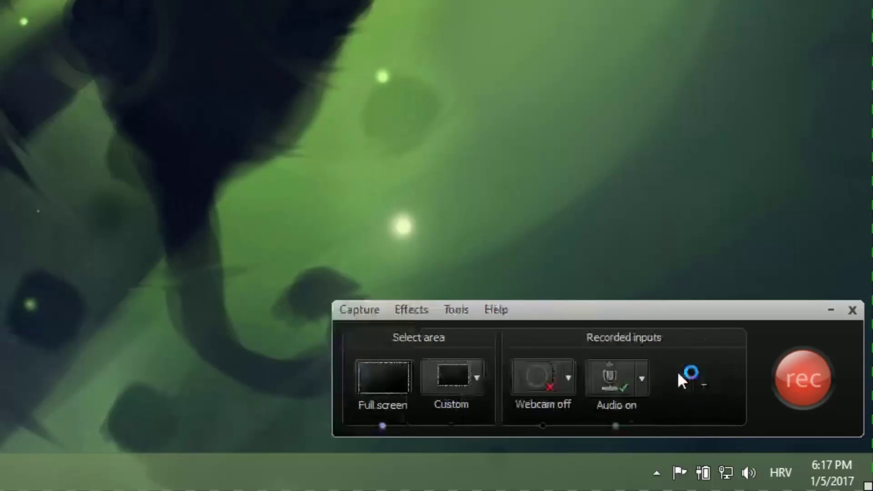
left_click(628, 377)
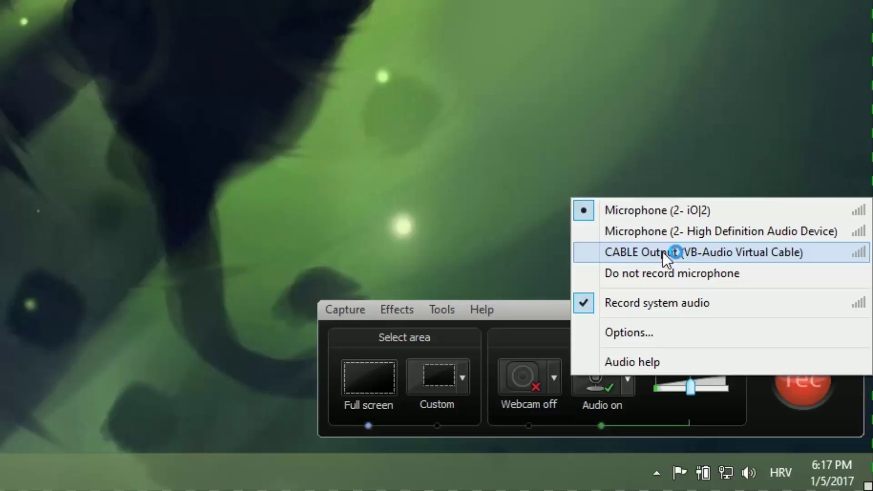
left_click(674, 274)
Record from Microphone (2- iO|2) and fine-tune the input volume.
left_click(627, 378)
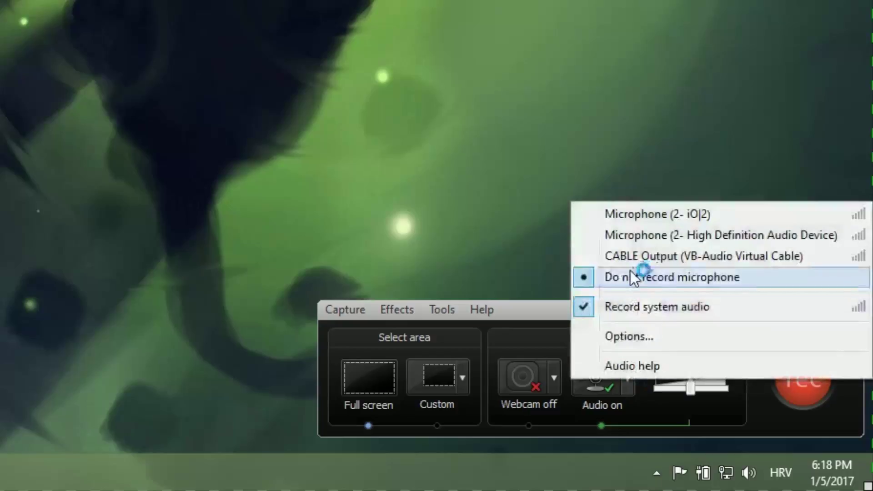
left_click(632, 386)
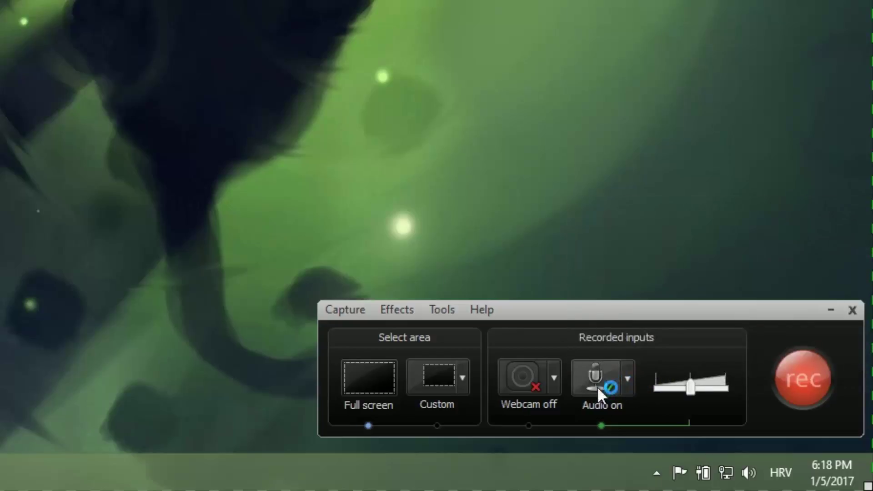
left_click(626, 379)
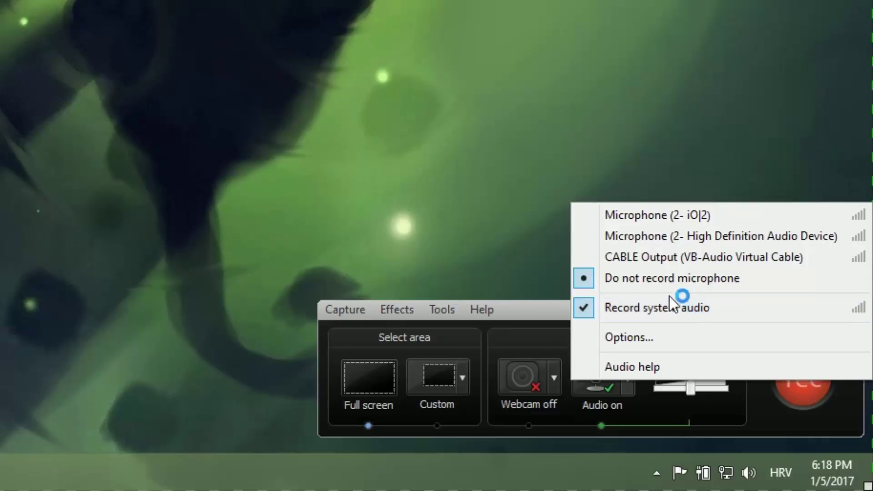
left_click(637, 215)
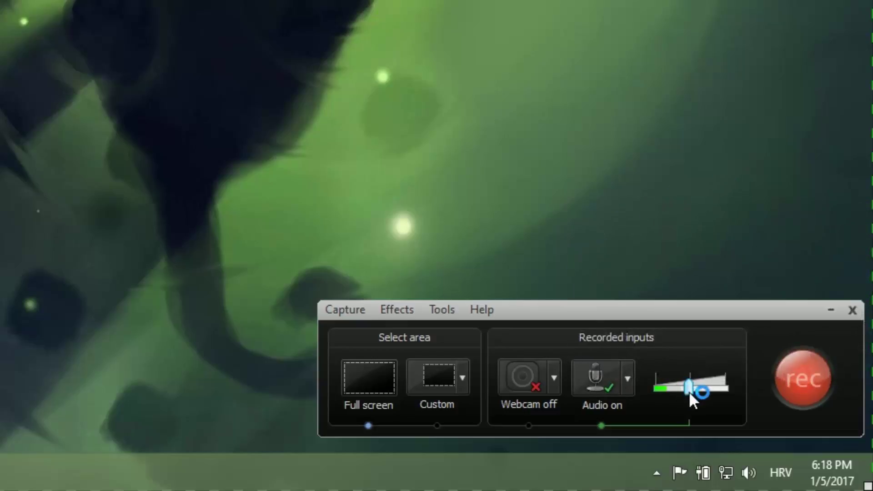
mouse_move(689, 391)
left_mouse_down()
mouse_move(678, 391)
mouse_move(703, 392)
mouse_move(695, 393)
left_mouse_up()
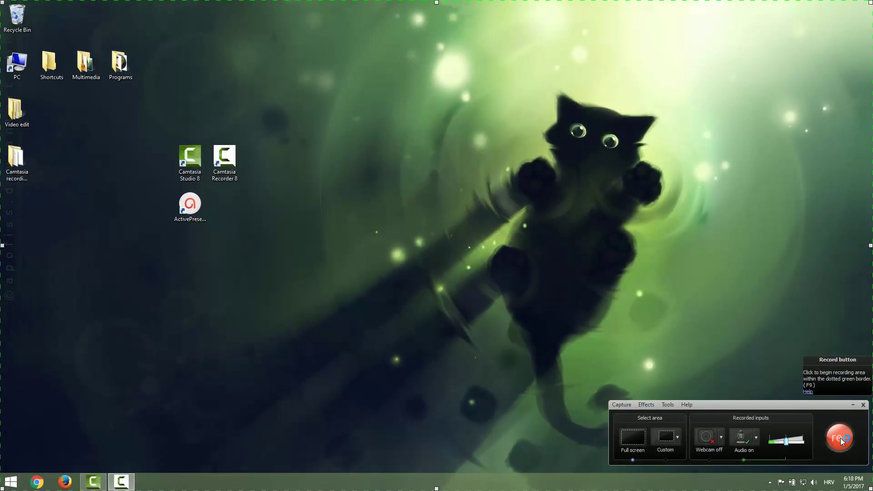
Start recording and rearrange the Camtasia Studio 8 and Recorder 8 desktop shortcuts.
left_click(839, 438)
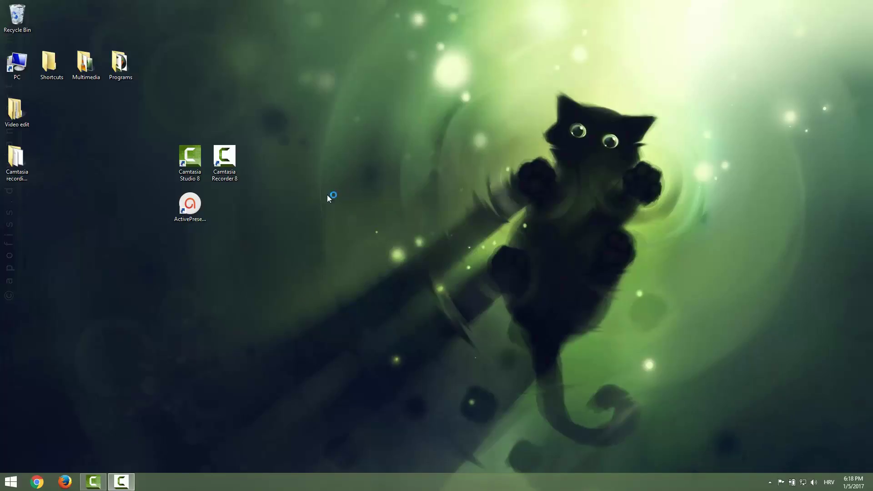
left_click_drag(198, 162, 373, 157)
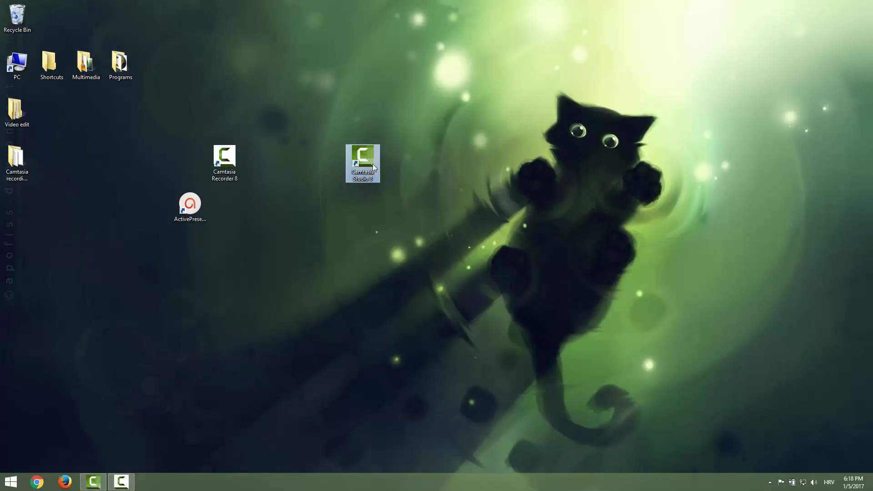
left_click_drag(225, 159, 387, 162)
left_click(359, 210)
left_click(296, 142)
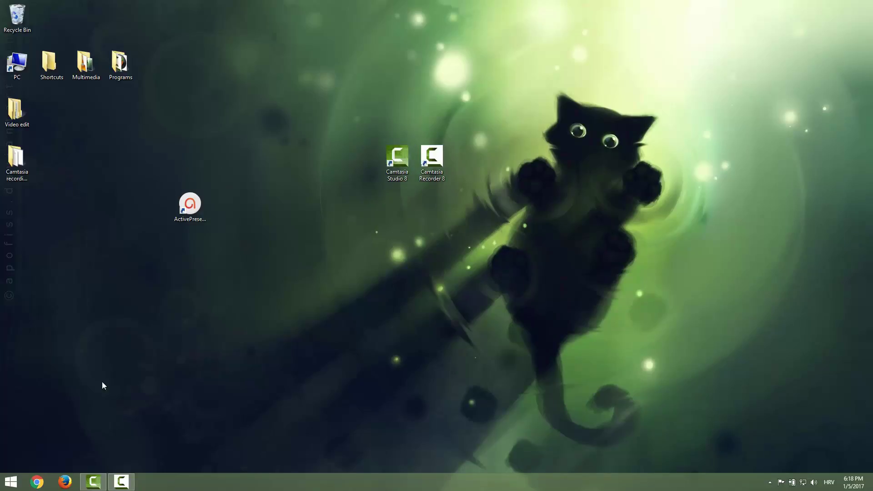
Pause the recording with F9, move the recorder window to the upper left, and resume.
left_click(121, 482)
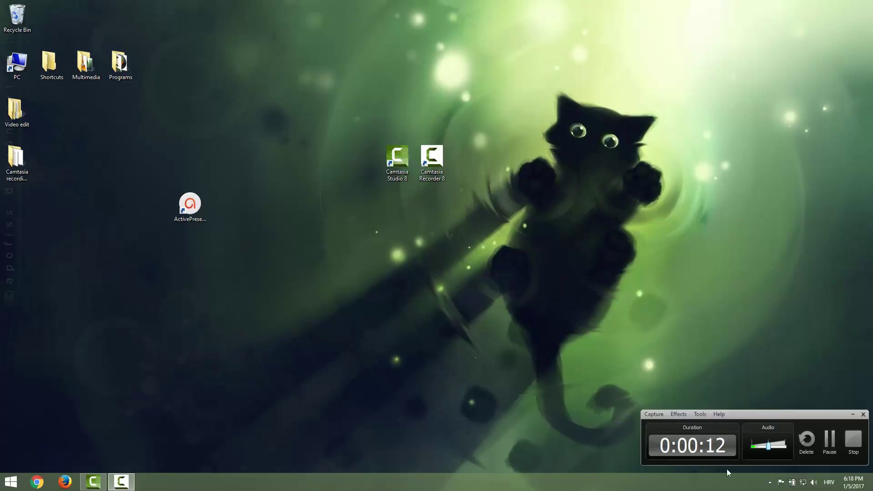
key("F9")
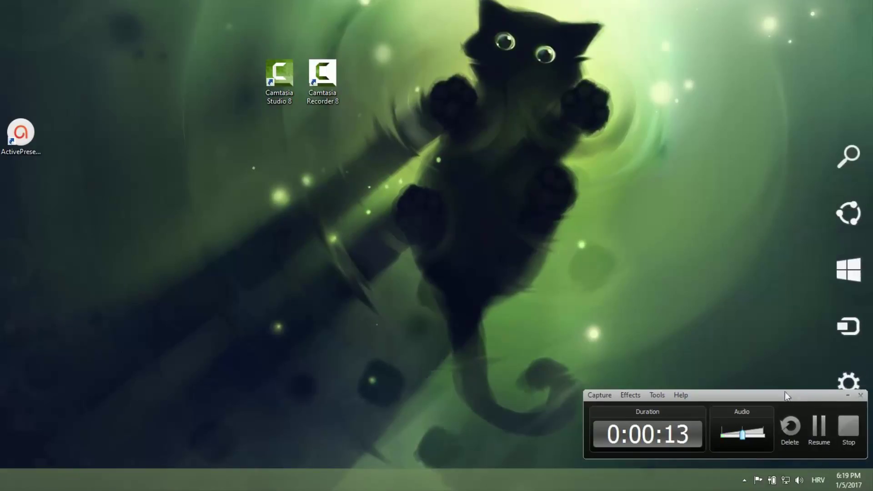
left_click_drag(794, 394, 325, 121)
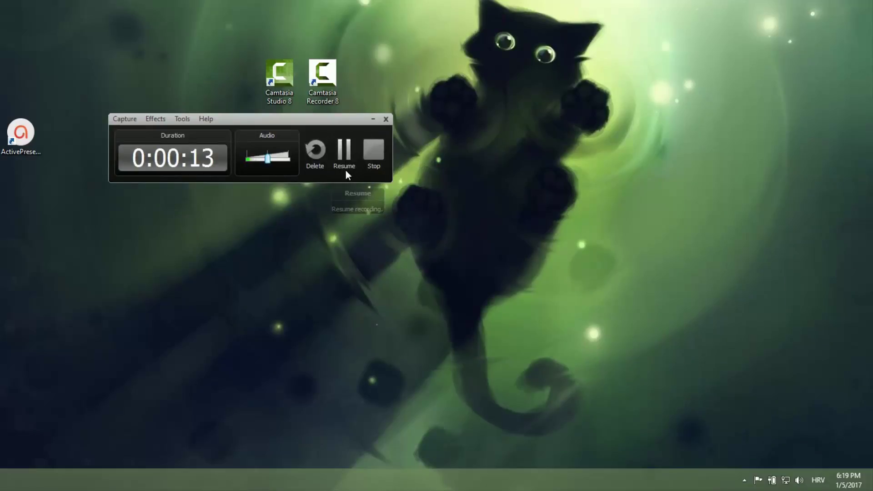
left_click(344, 150)
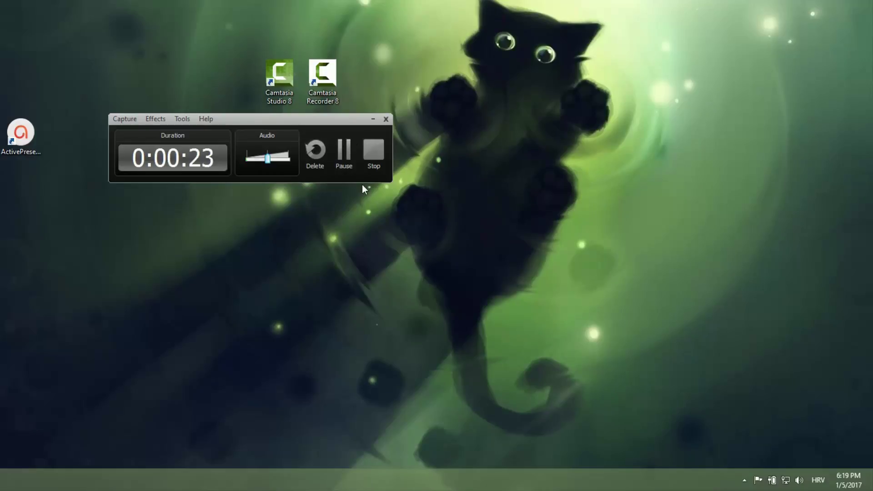
Stop recording, pause the preview at 00:09, and cancel deleting the clip.
left_click(371, 155)
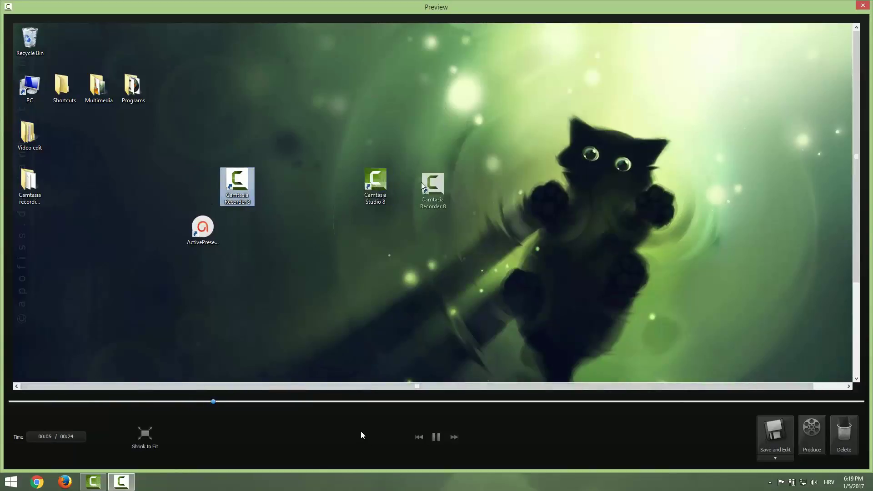
left_click(437, 439)
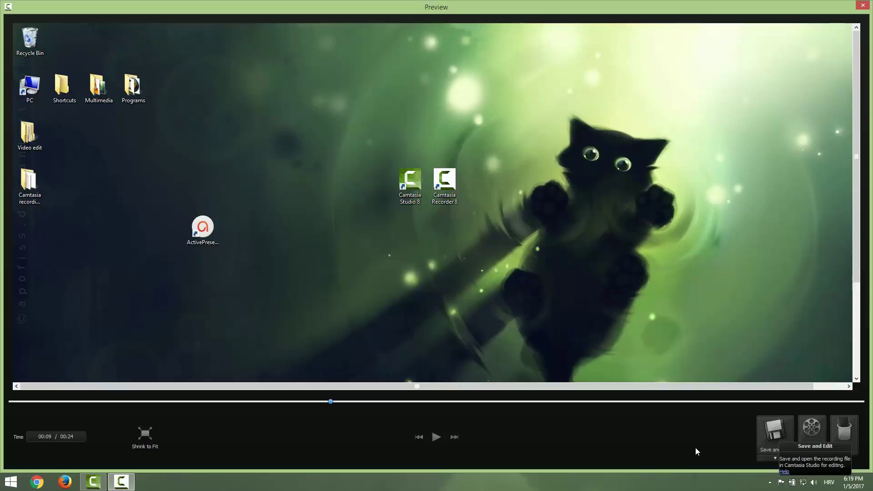
left_click(843, 432)
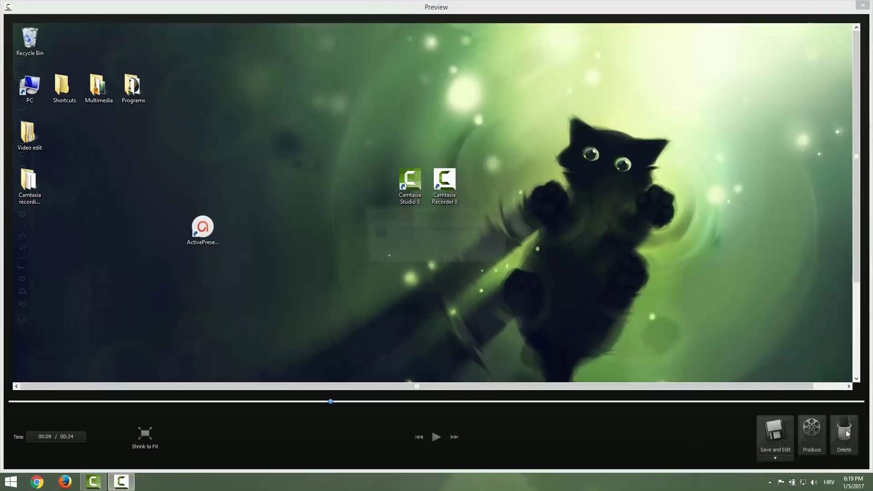
key("Escape")
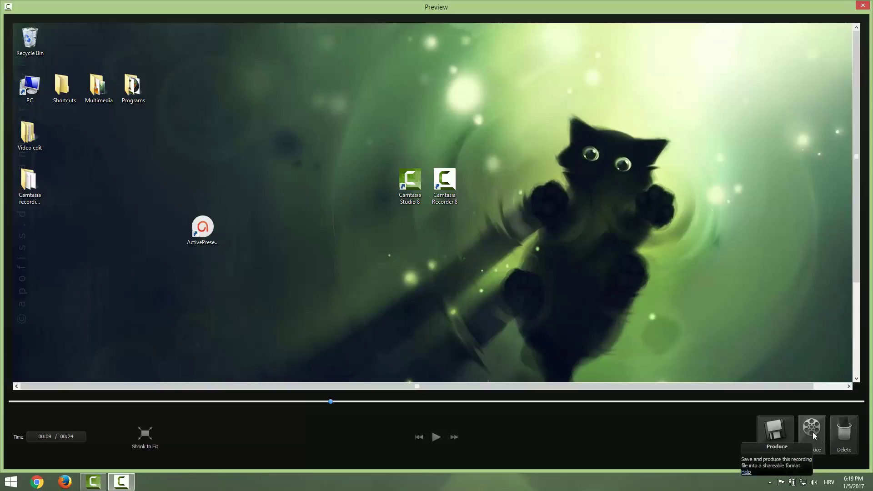
left_click(771, 458)
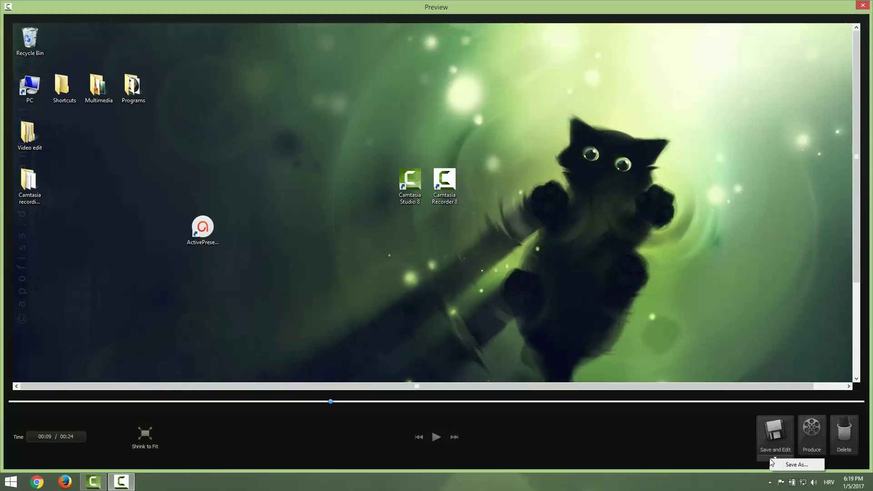
Save the recording as capture-1.trec and open it in Camtasia Studio.
left_click(776, 434)
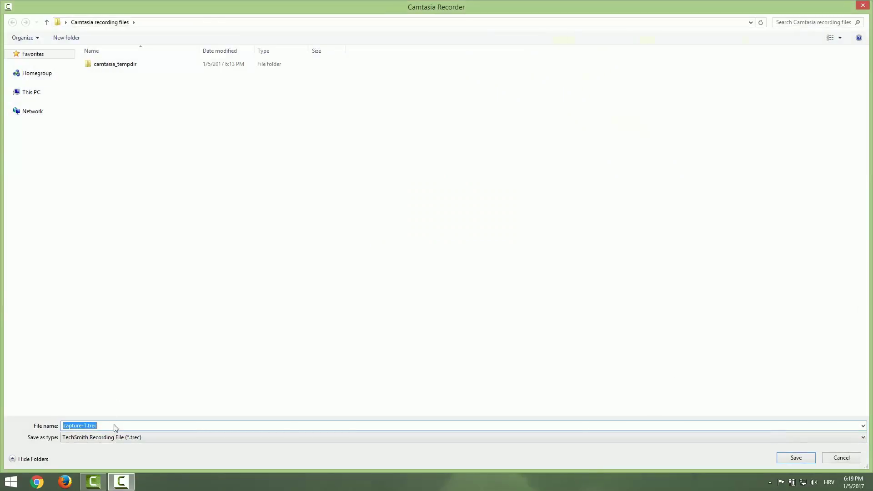
left_click(114, 426)
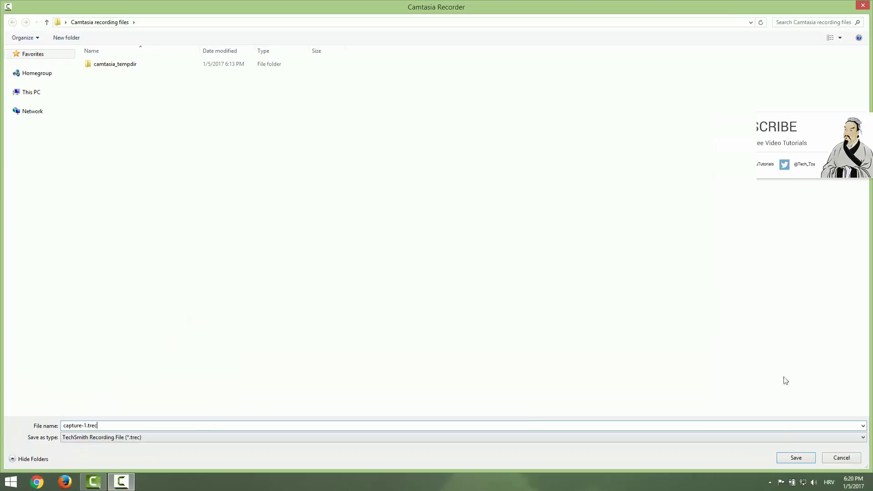
left_click(791, 458)
left_click(789, 454)
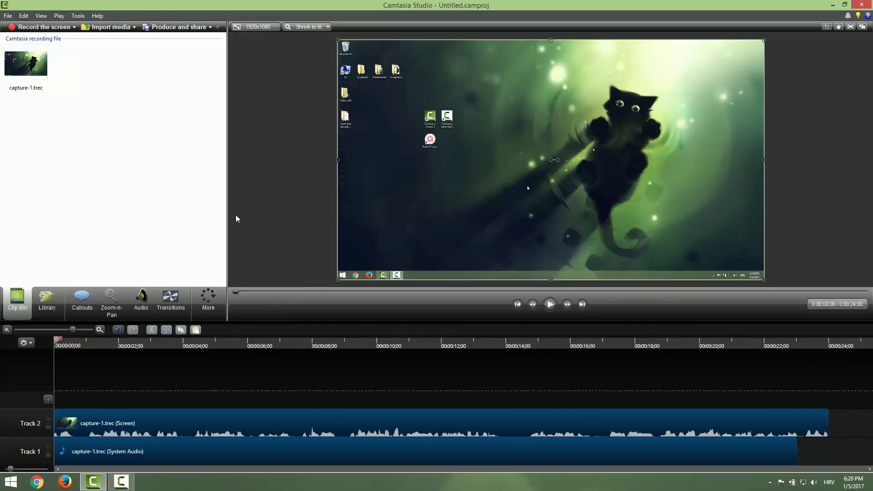
Separate the Track 2 Screen clip into video and audio.
left_click(22, 76)
left_click(47, 97)
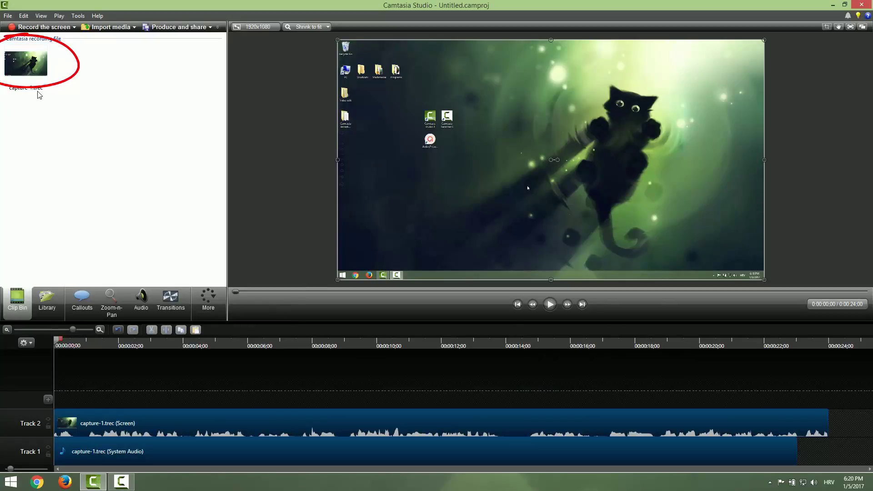
left_click(157, 425)
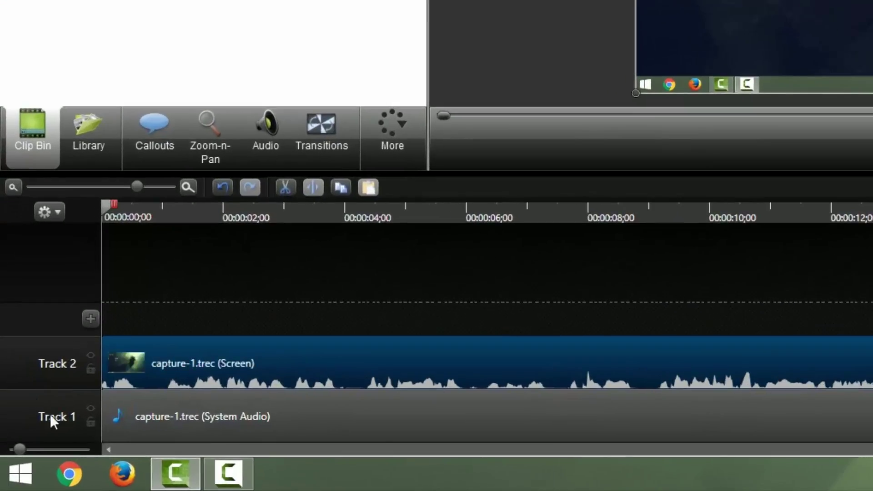
left_click(348, 433)
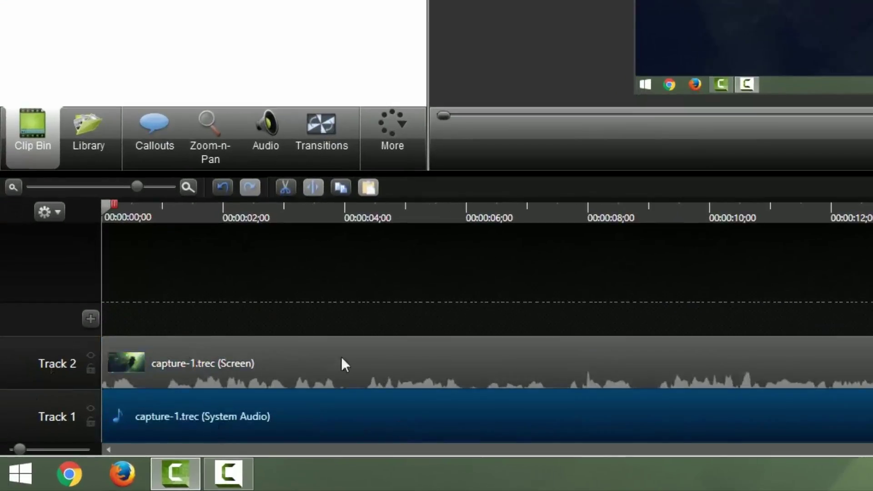
left_click(391, 359)
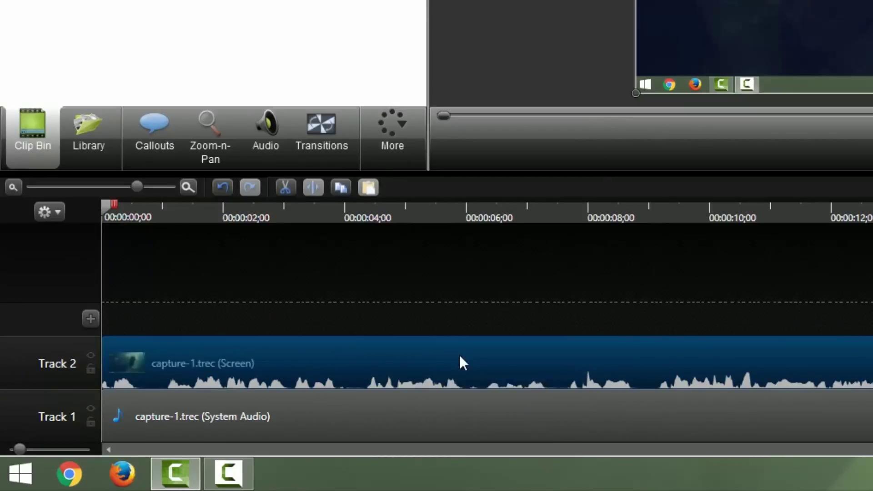
right_click(460, 360)
left_click(555, 268)
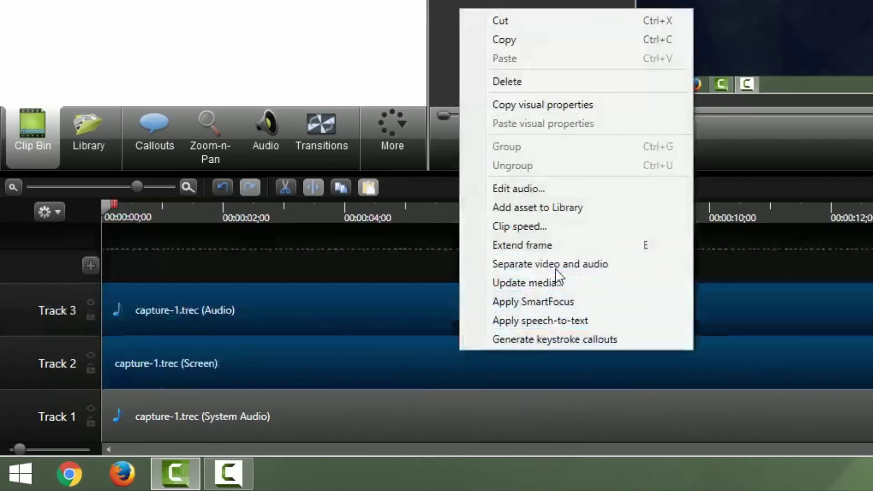
Arrange the clips with Screen on Track 3 and Audio on Track 2.
left_click_drag(297, 345, 240, 229)
left_click_drag(287, 323, 255, 394)
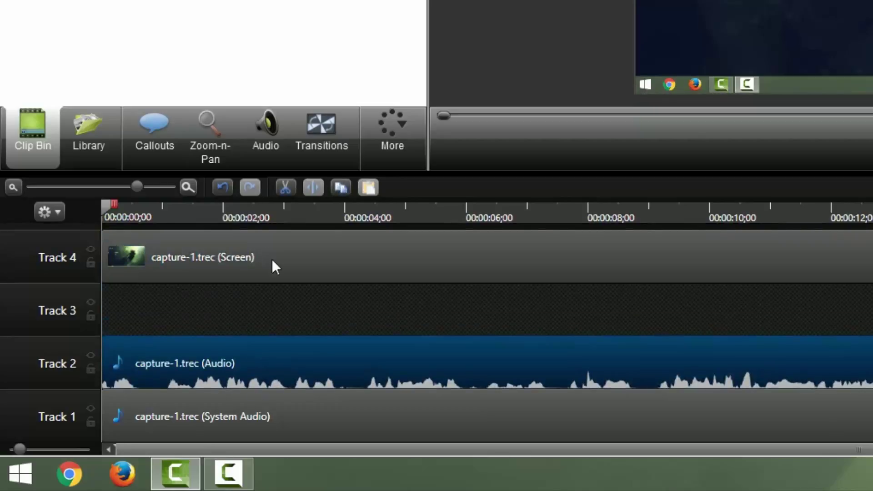
left_click_drag(272, 259, 256, 334)
left_click(246, 435)
left_click(258, 374)
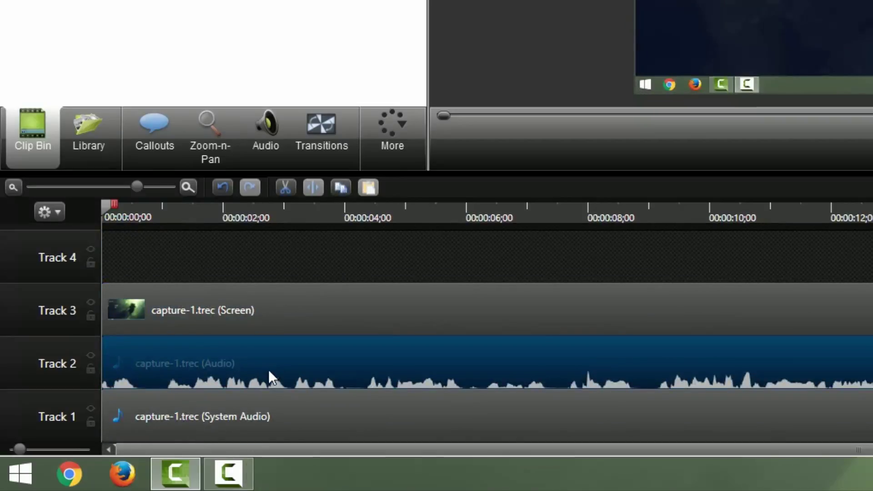
left_click(298, 310)
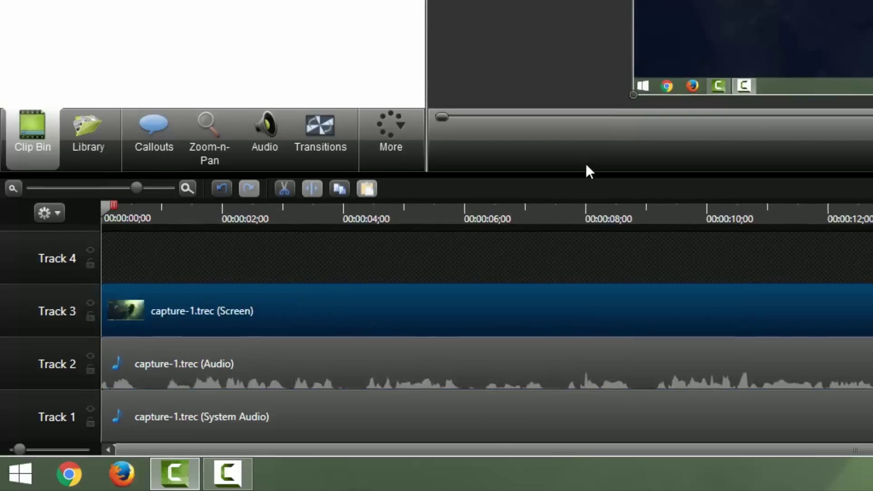